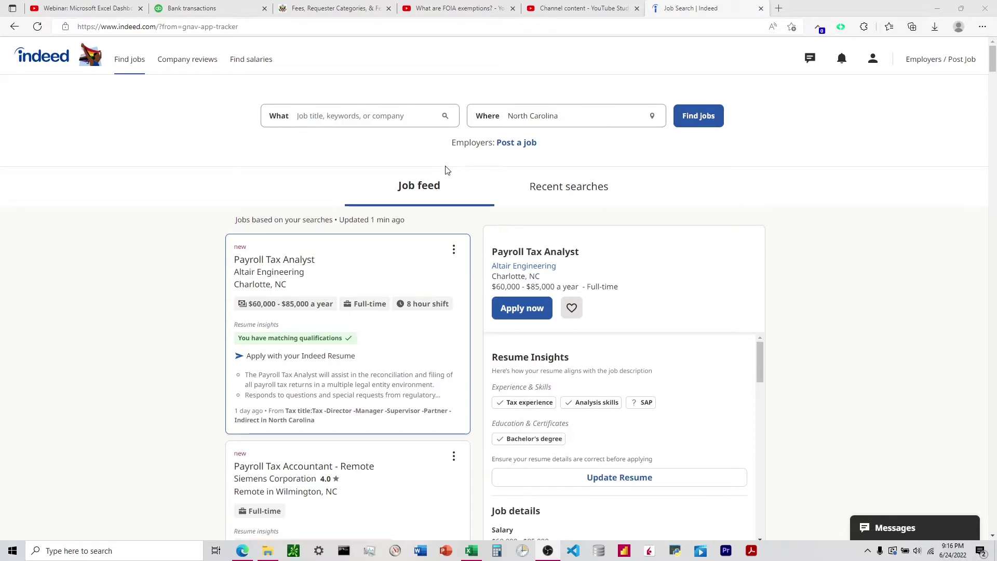
Load indeed.com/advanced_search in Edge and place the cursor in the 'With all of these words' field
click(217, 33)
text(indeed.com)
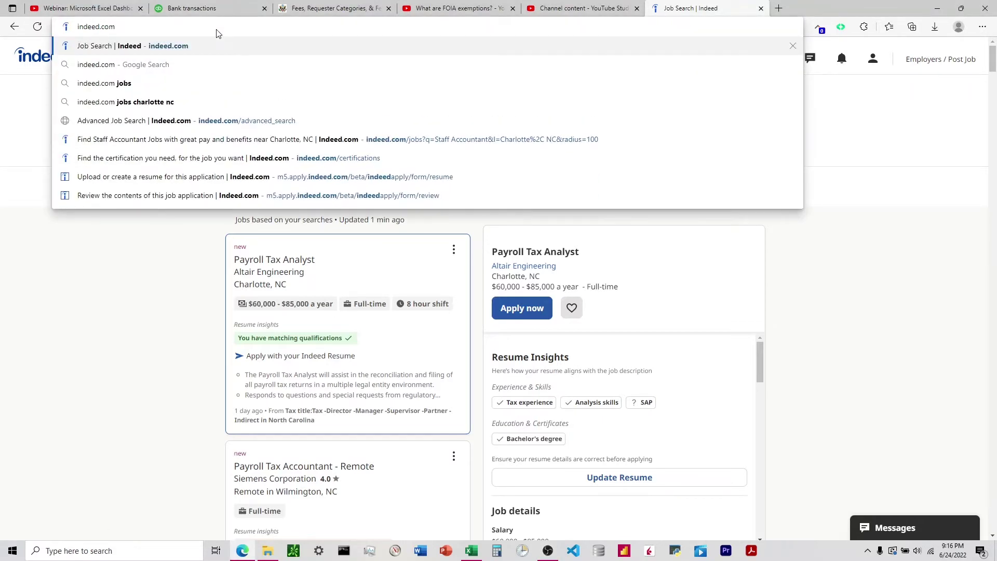
text(/)
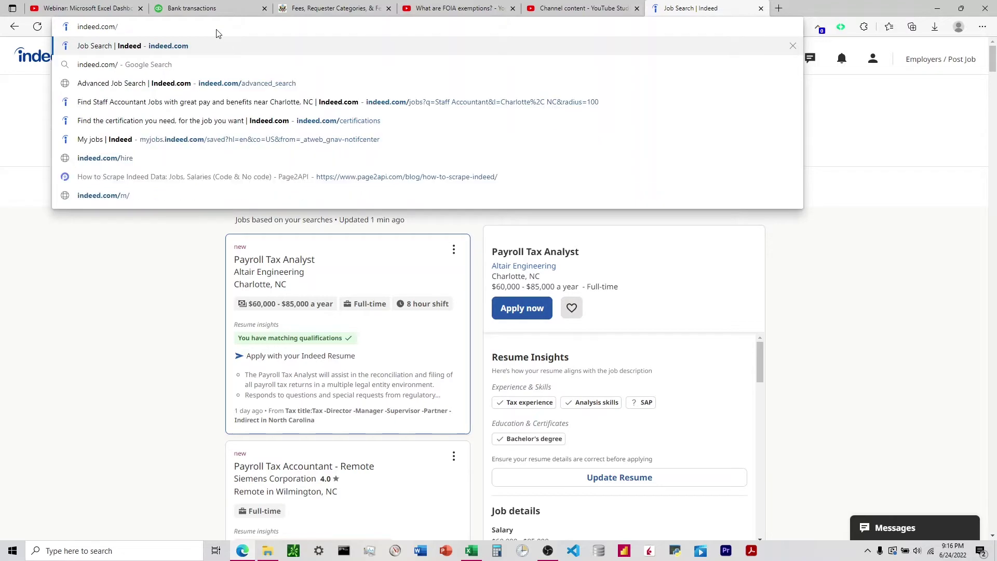
text(advanced_s)
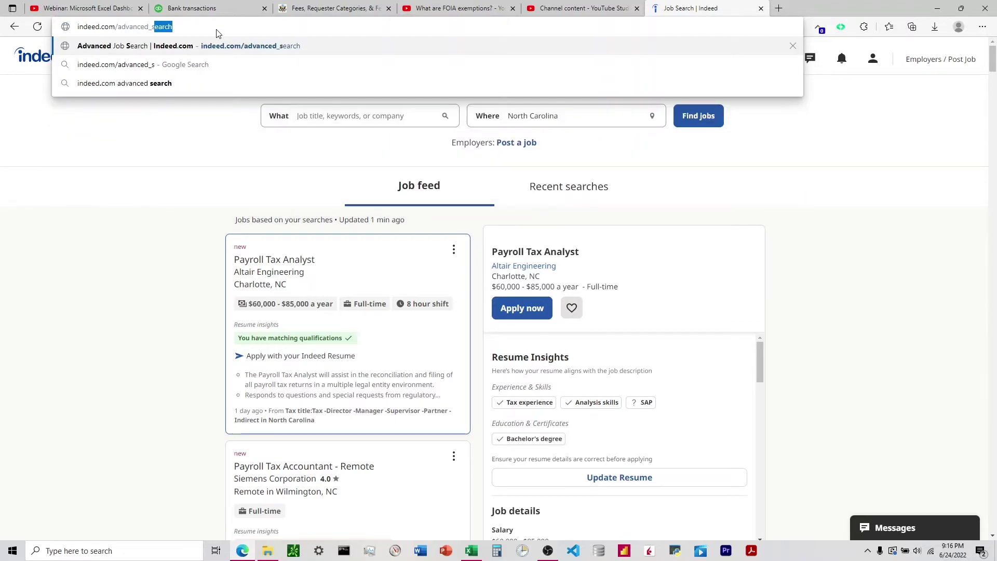
text(earch)
key(Return)
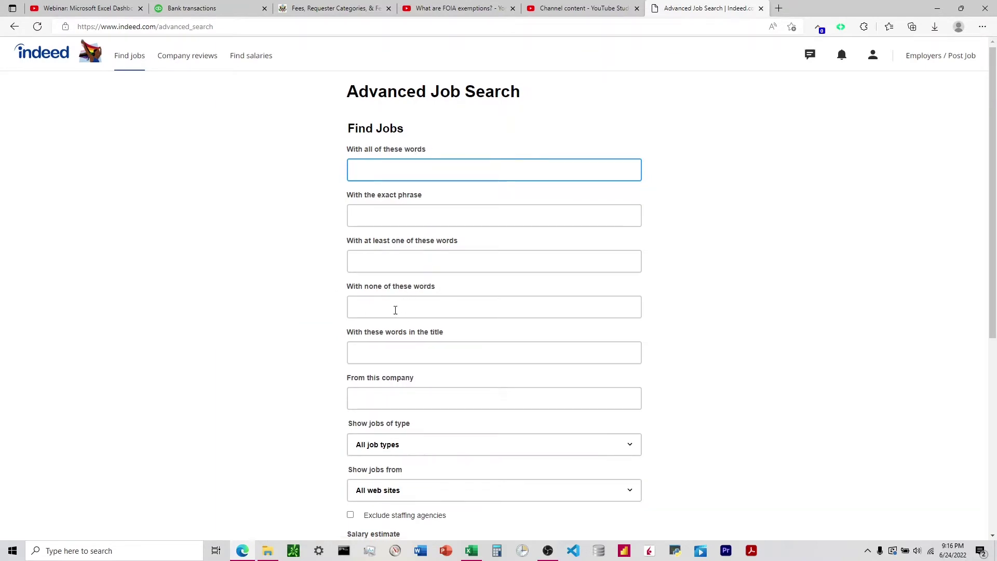
scroll(389, 311, down, 1)
scroll(387, 308, up, 1)
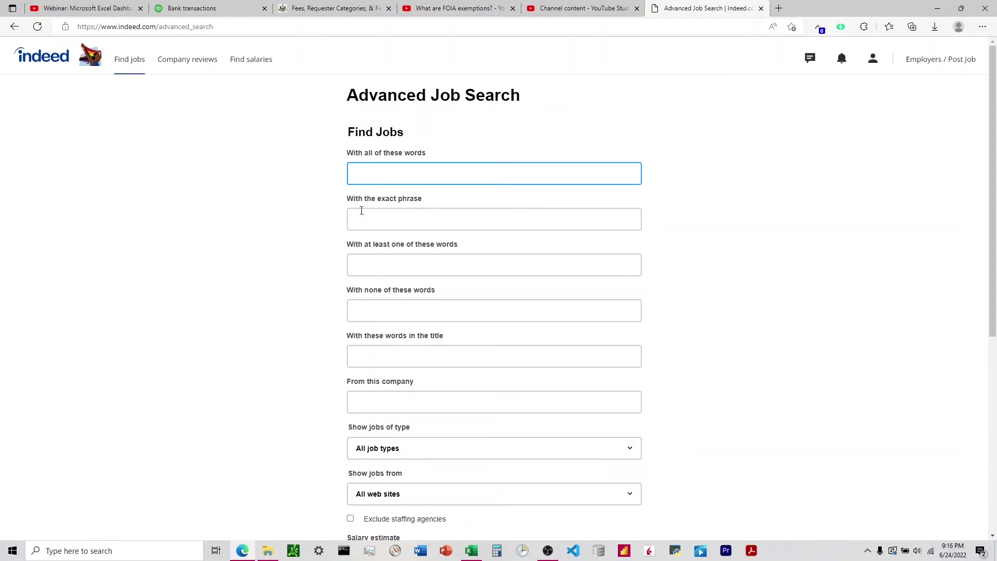
scroll(370, 218, down, 1)
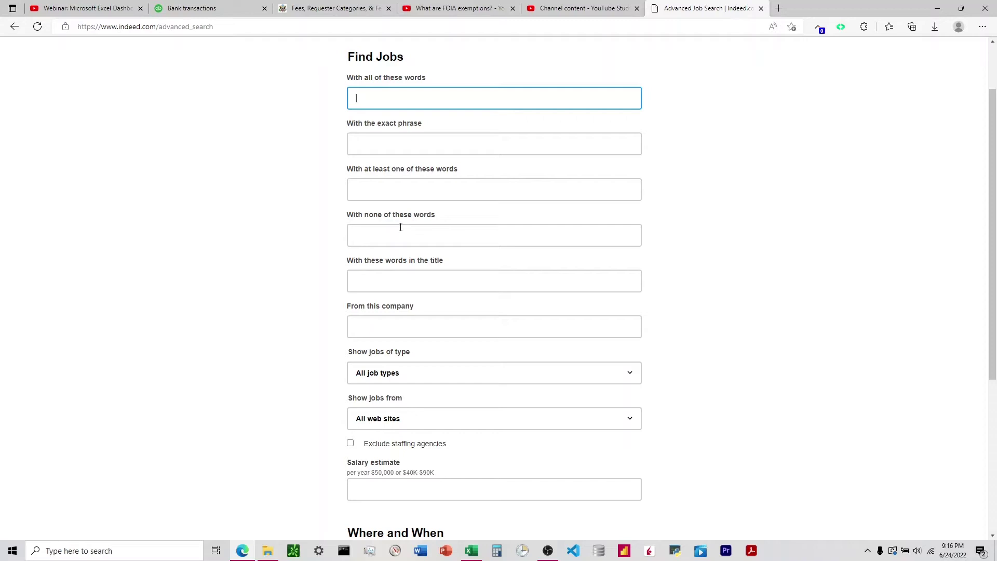
click(375, 236)
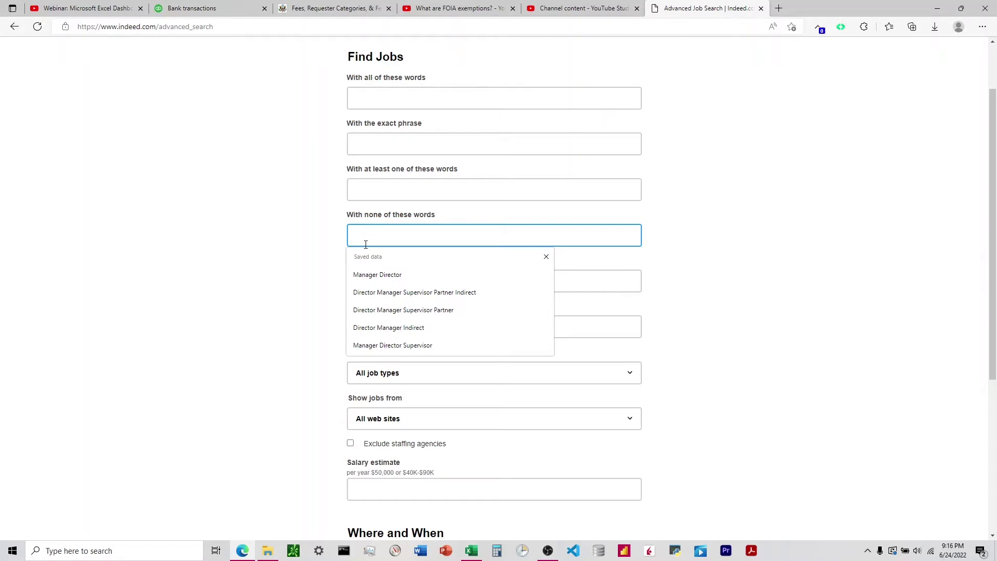
scroll(337, 240, up, 2)
click(371, 177)
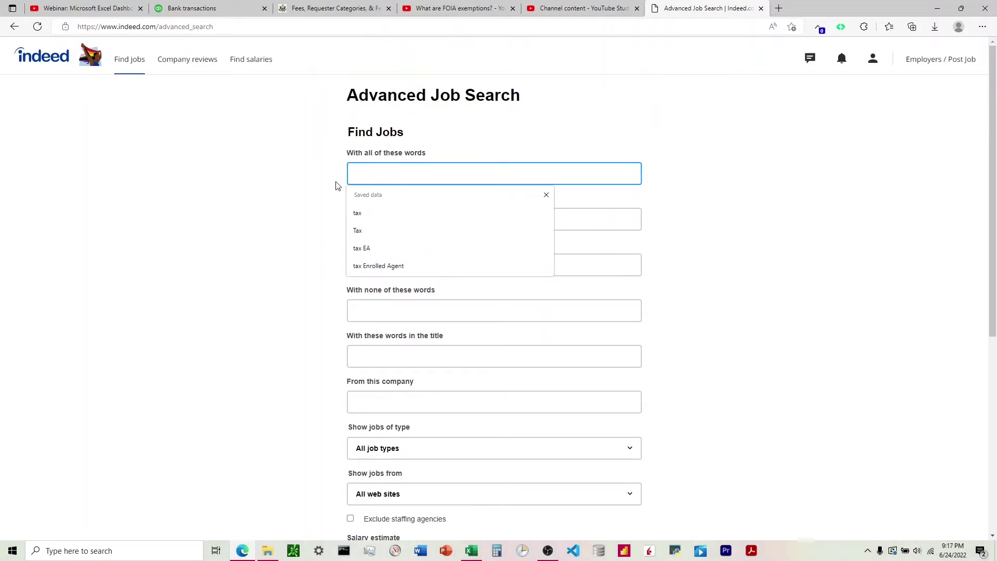
Require the word Tax and exclude Director Manager Supervisor Partner Indirect using the saved entry
text(Tax)
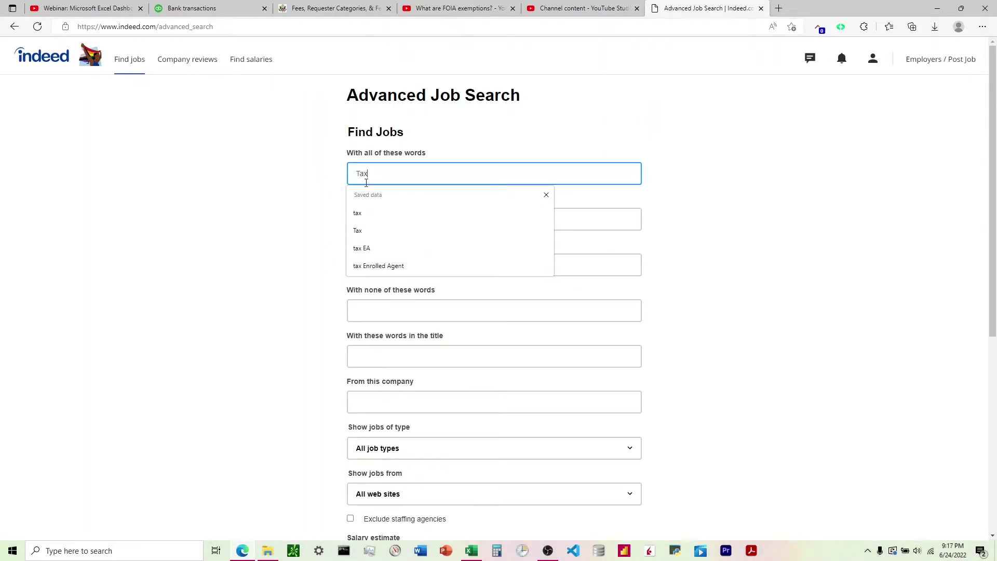
click(277, 195)
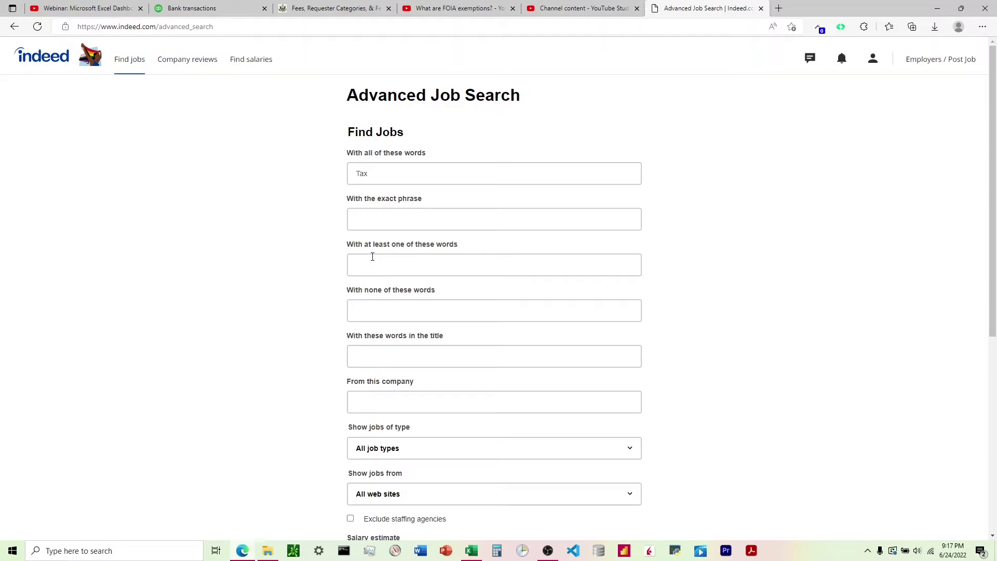
scroll(370, 273, down, 1)
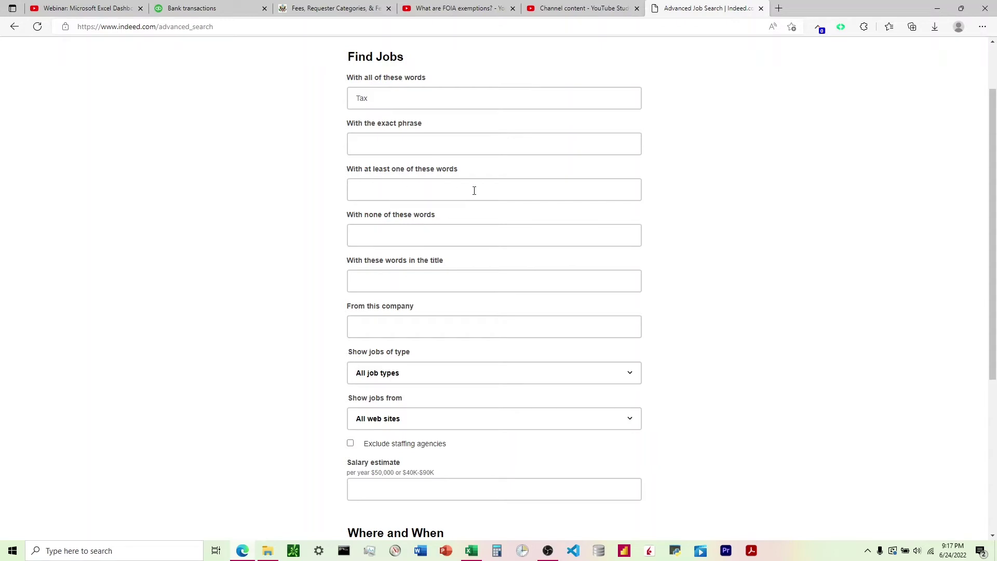
click(376, 236)
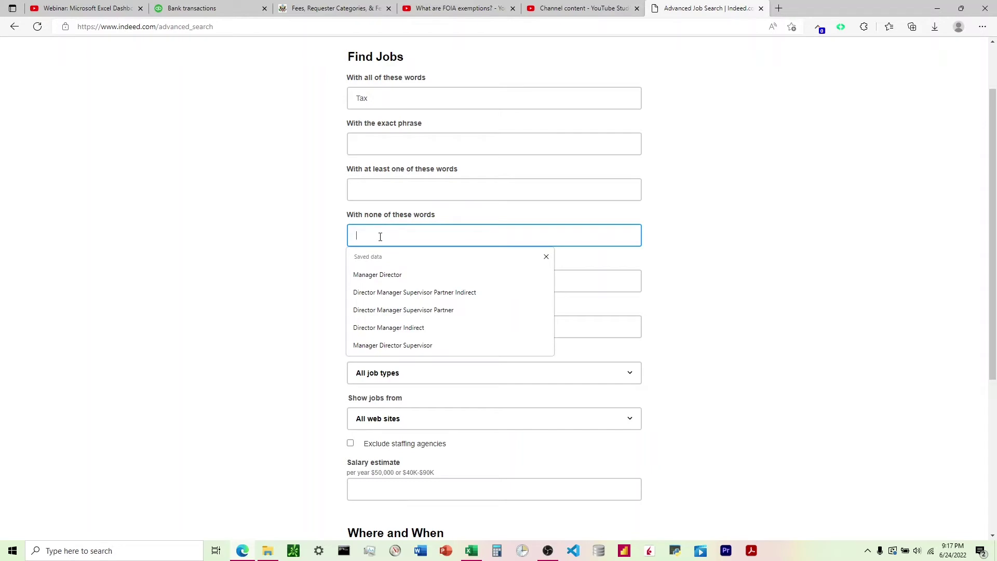
click(381, 291)
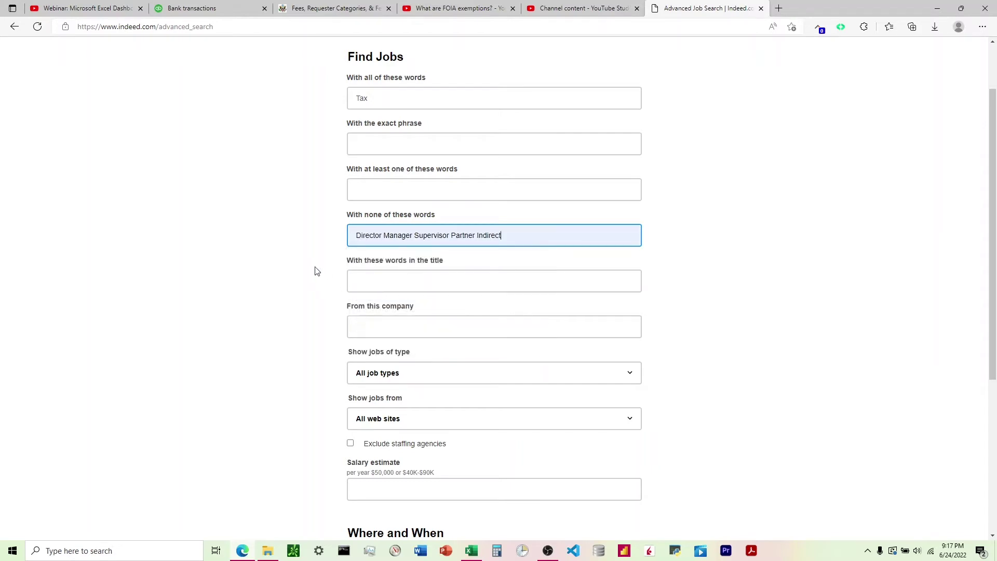
Require Tax in the job title
click(355, 283)
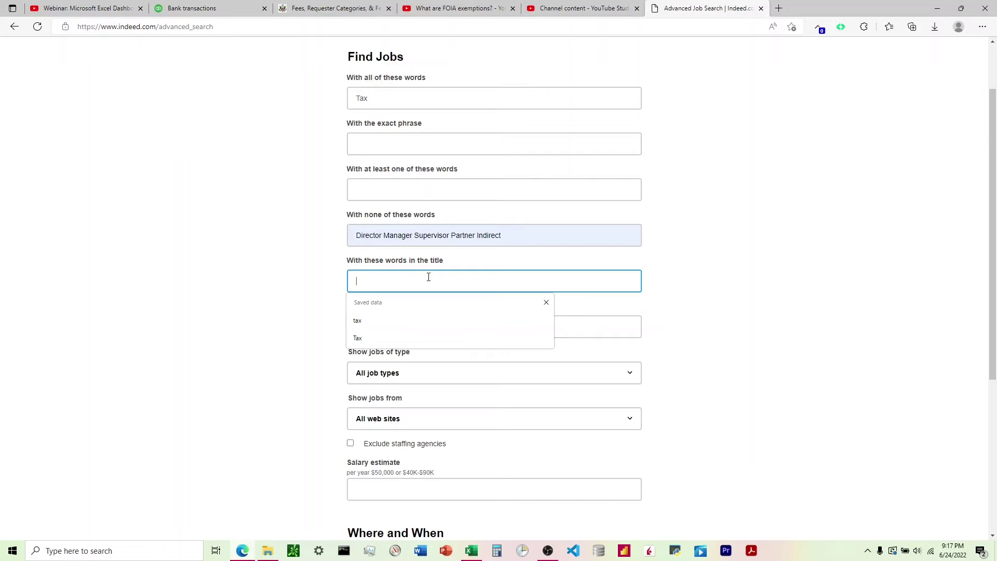
text(Tax)
click(293, 283)
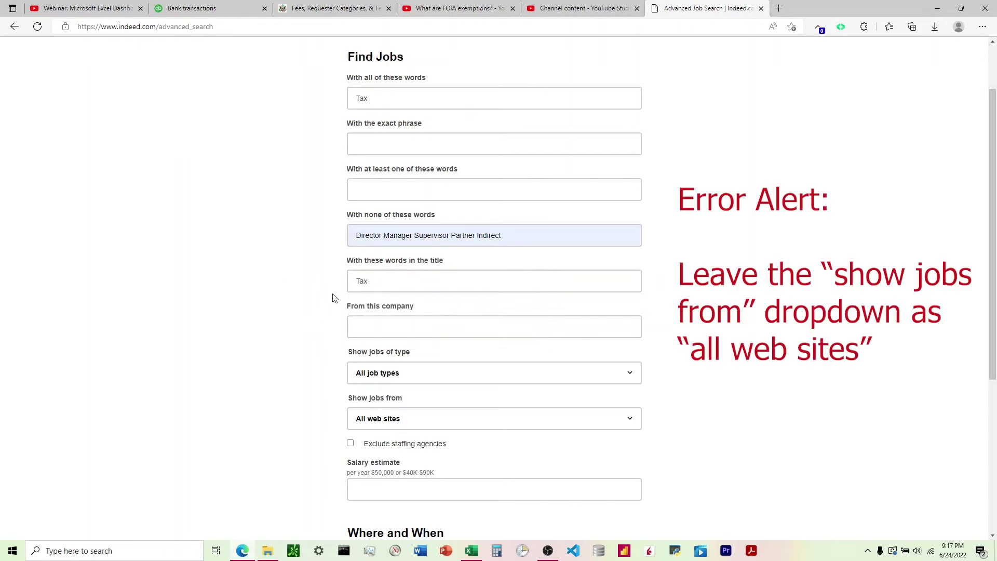
Limit results to Full-time jobs from Job boards only, excluding staffing agencies
scroll(356, 294, down, 1)
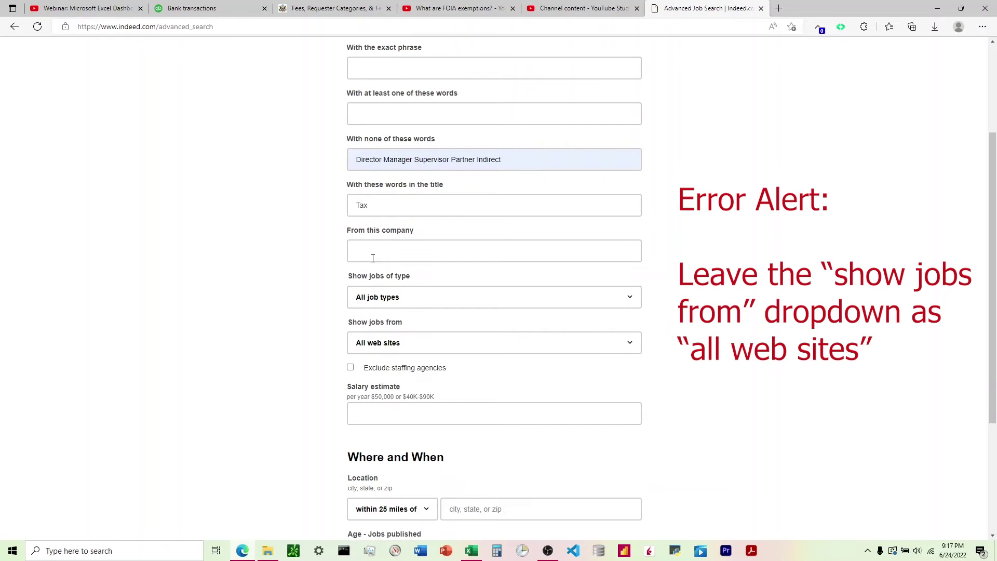
scroll(359, 277, down, 1)
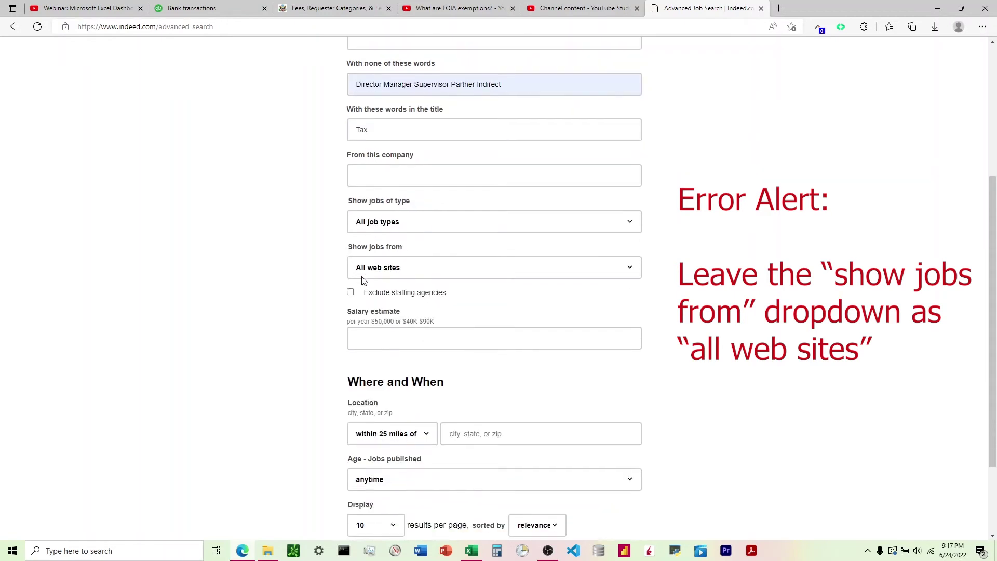
click(378, 228)
click(375, 251)
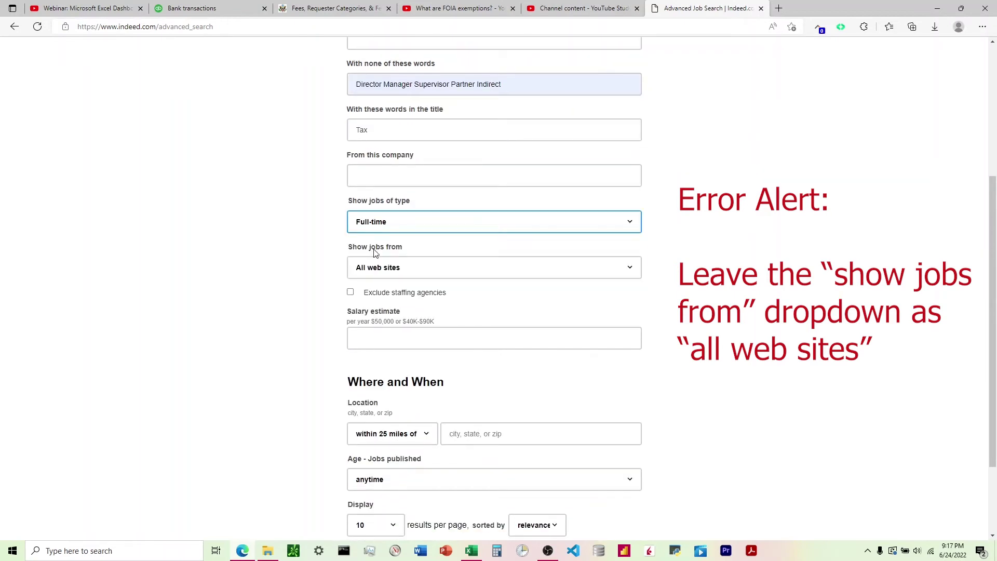
click(387, 267)
click(383, 295)
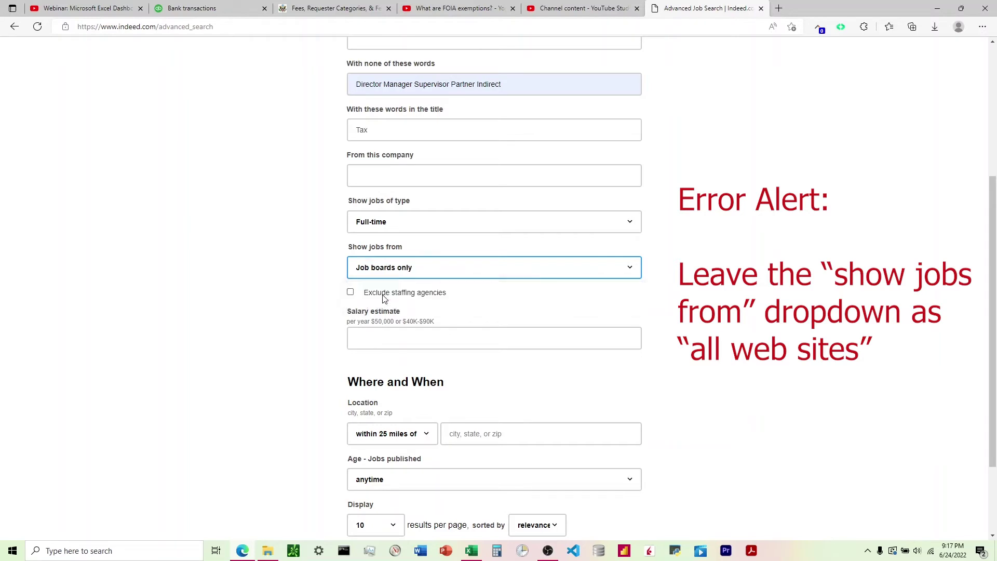
click(351, 294)
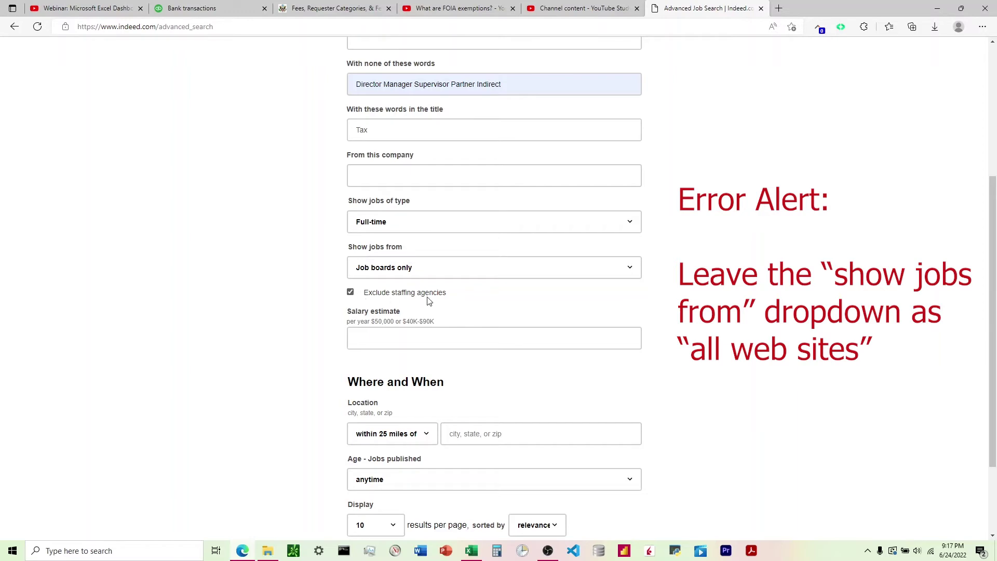
Set location to North Carolina, showing 50 results per page sorted by date
scroll(322, 314, down, 1)
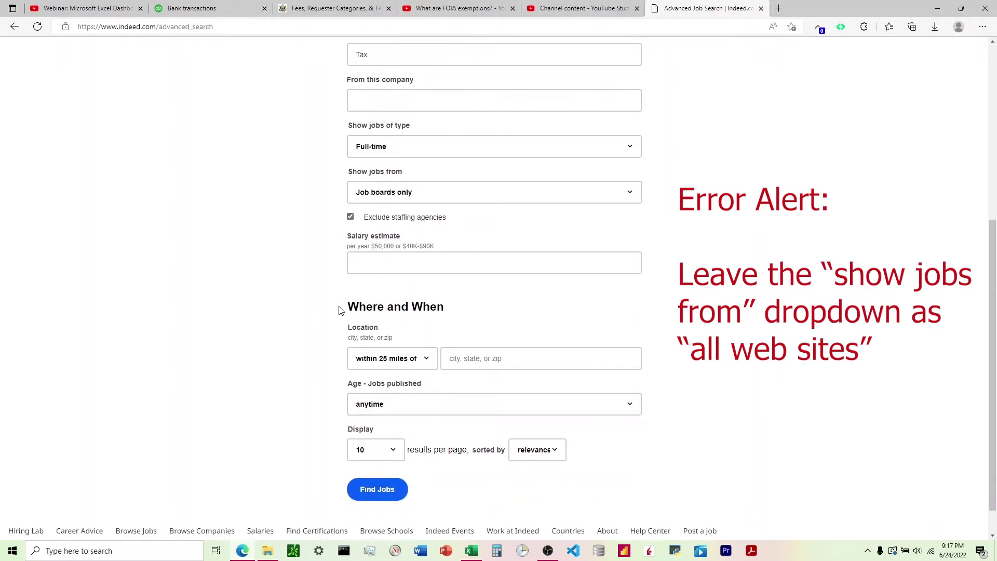
scroll(364, 322, down, 1)
click(484, 325)
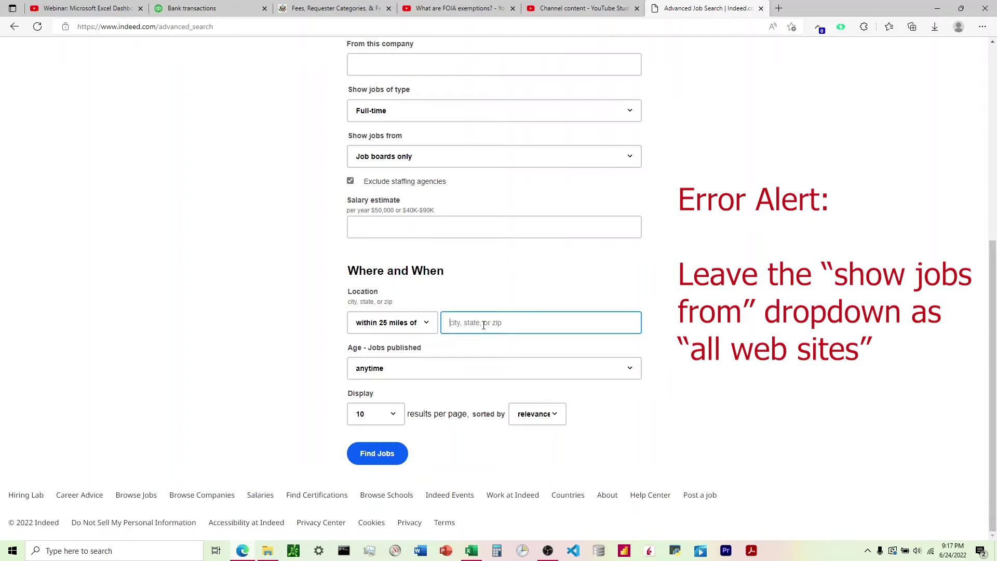
text(North C)
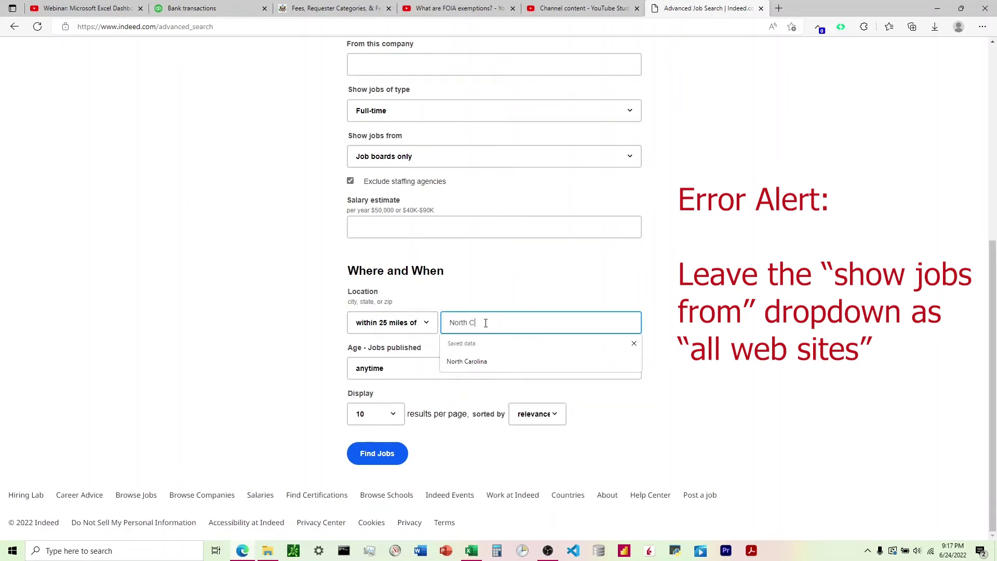
text(arolina)
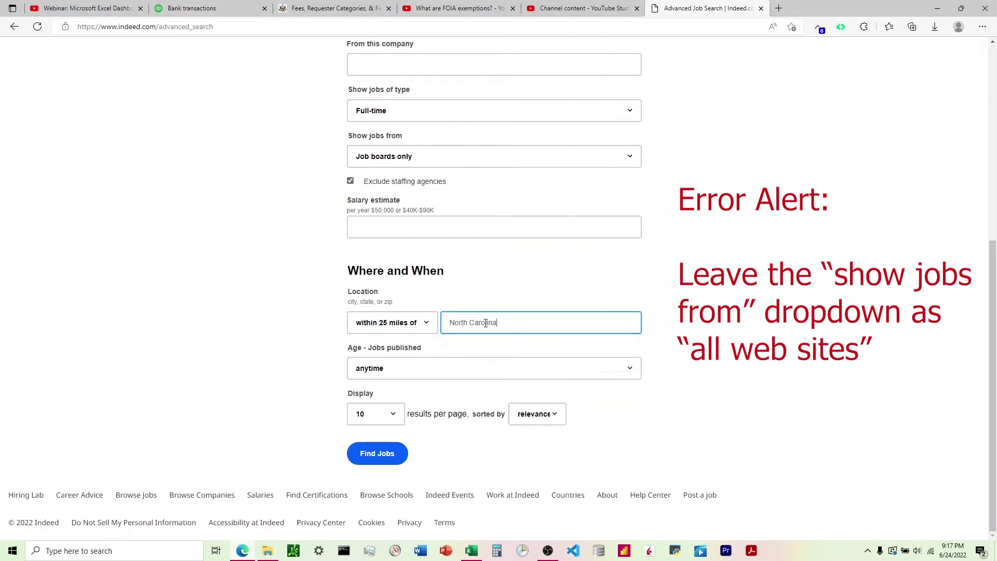
click(375, 408)
click(365, 460)
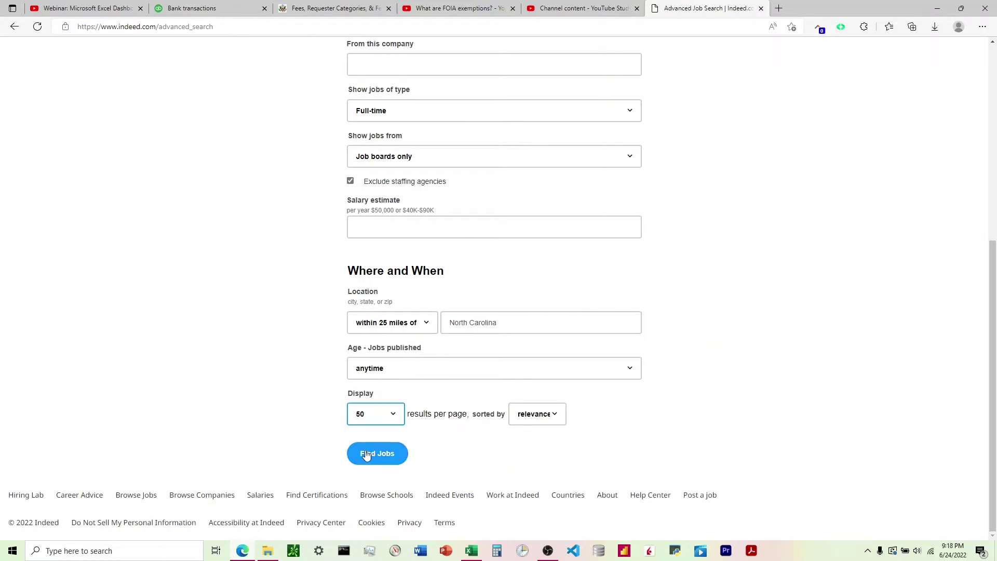
click(534, 415)
click(533, 442)
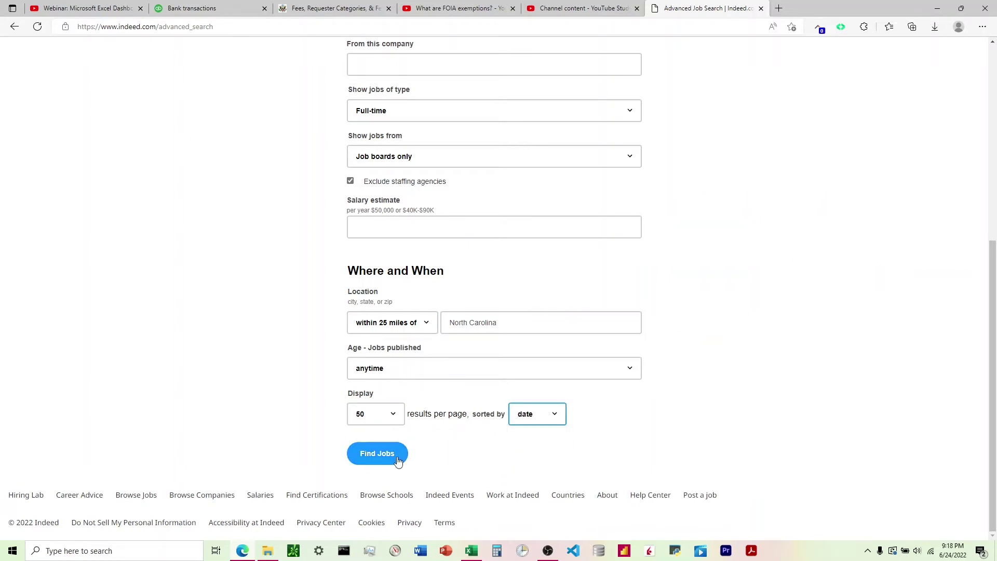
Run the search, open the first result, Tax Program Coordinator, and close the job-alert popup
click(382, 456)
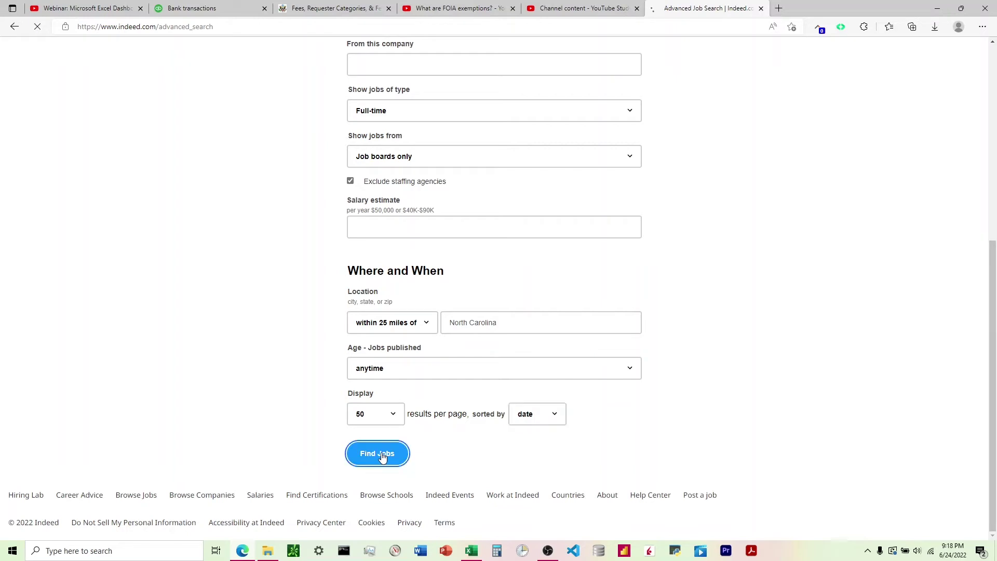
click(209, 332)
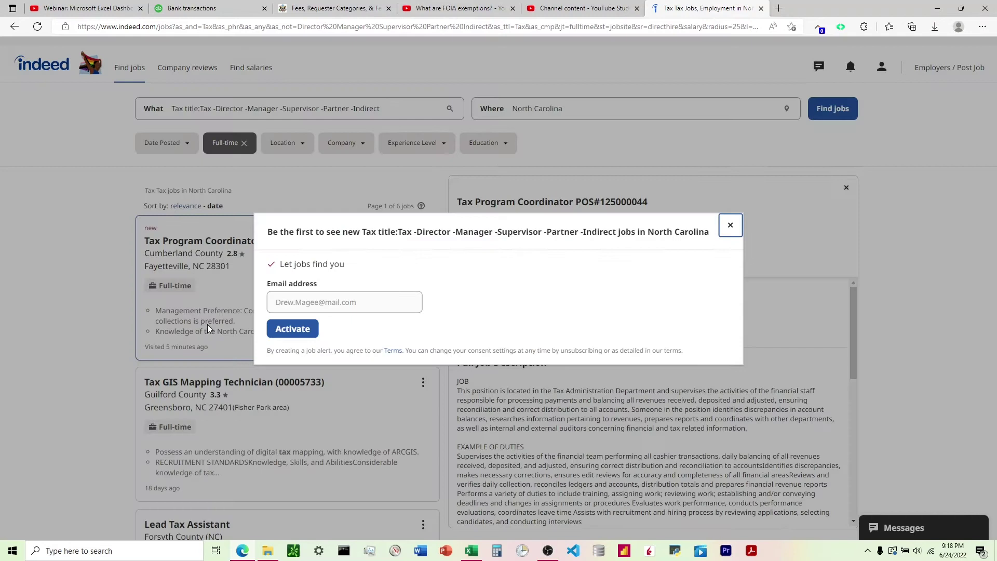
click(727, 227)
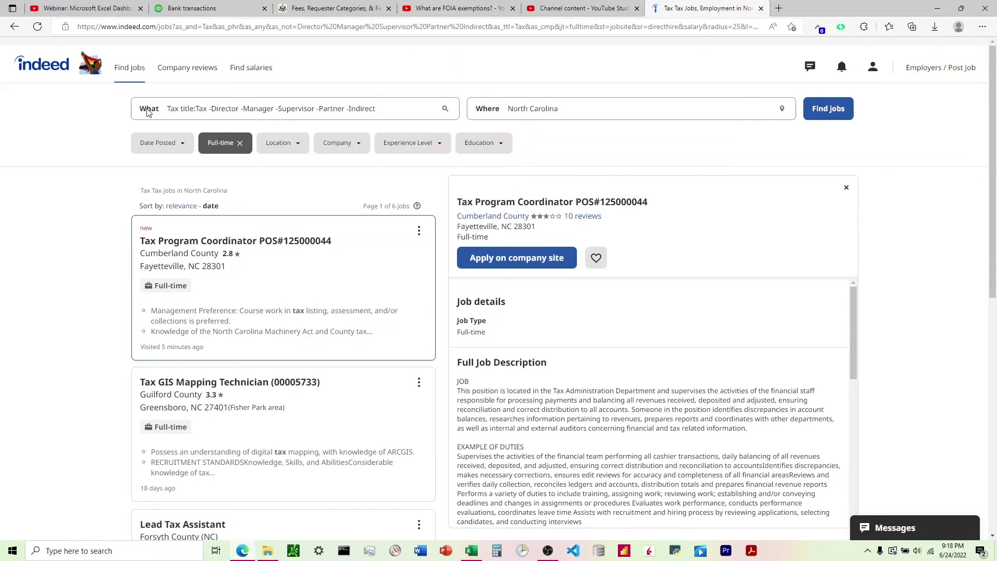
double_click(171, 108)
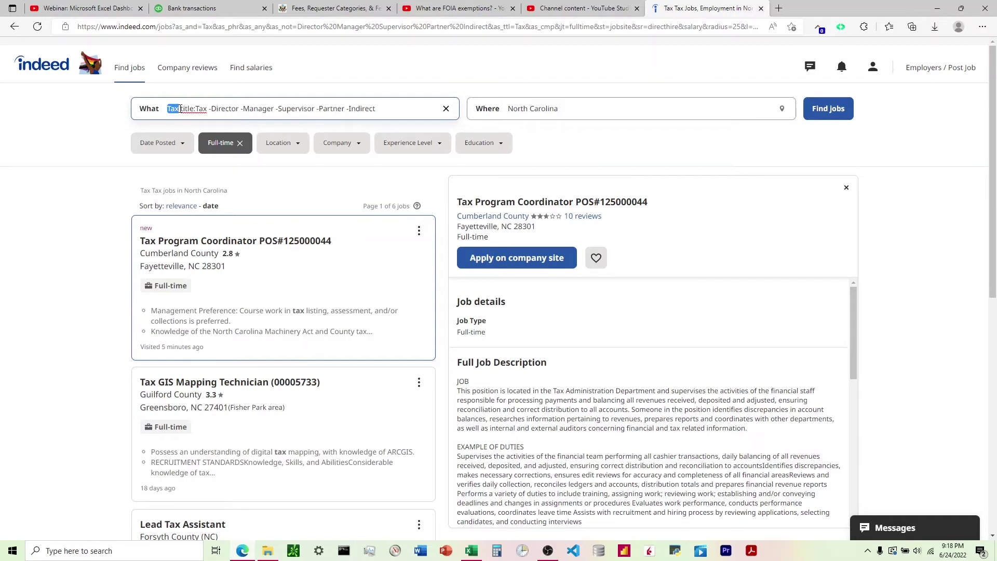
drag(180, 108, 207, 110)
click(182, 111)
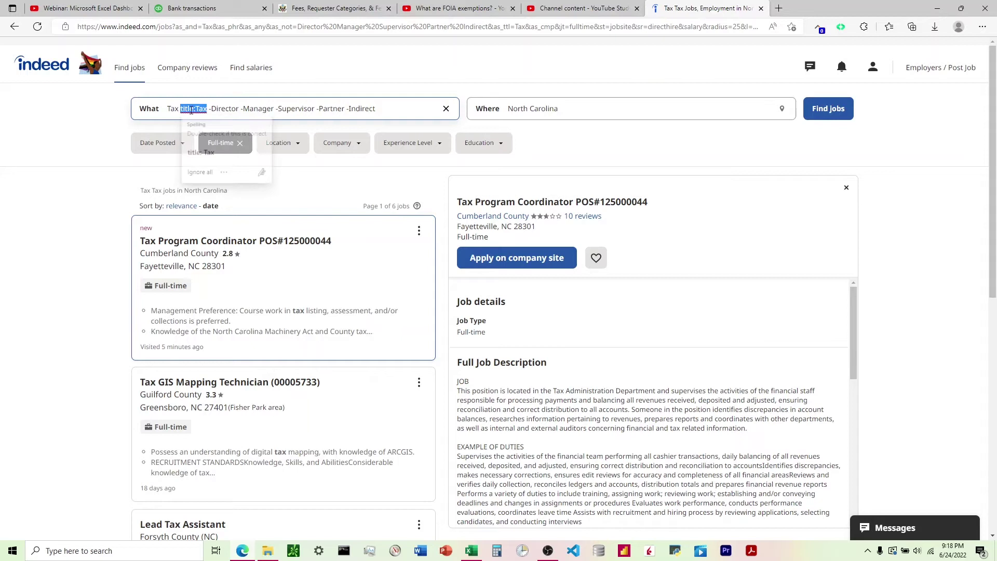
click(197, 109)
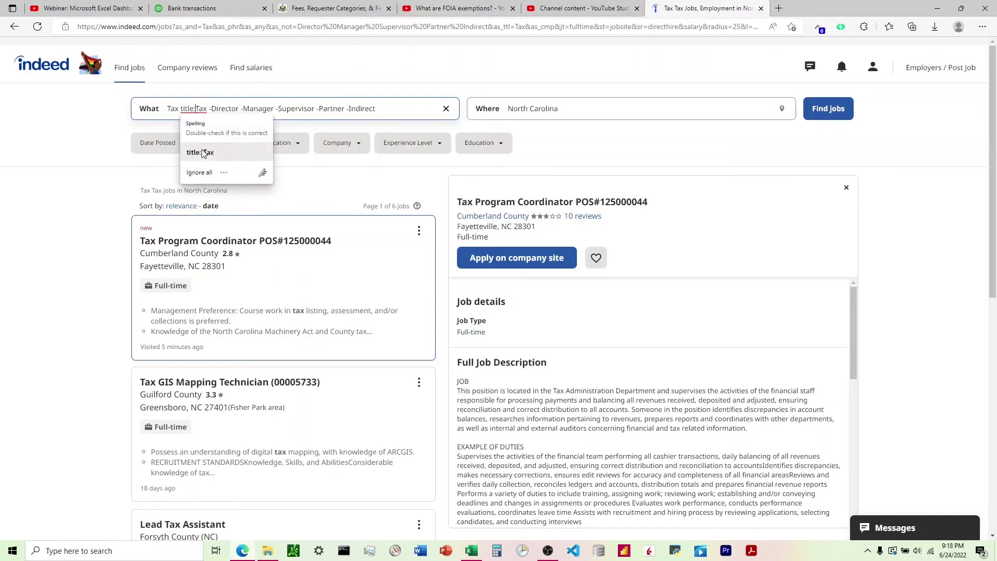
drag(181, 109, 201, 109)
click(200, 109)
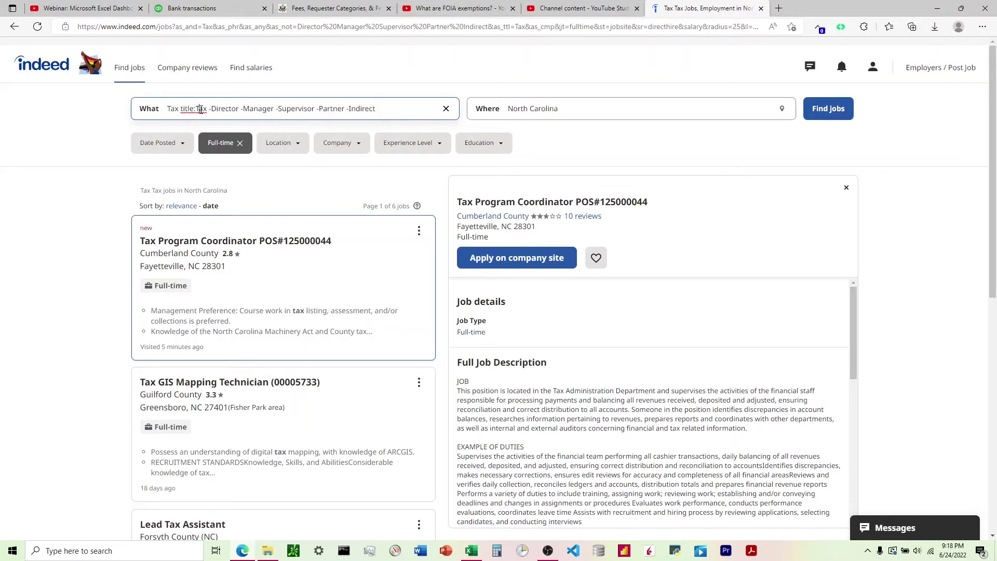
click(200, 110)
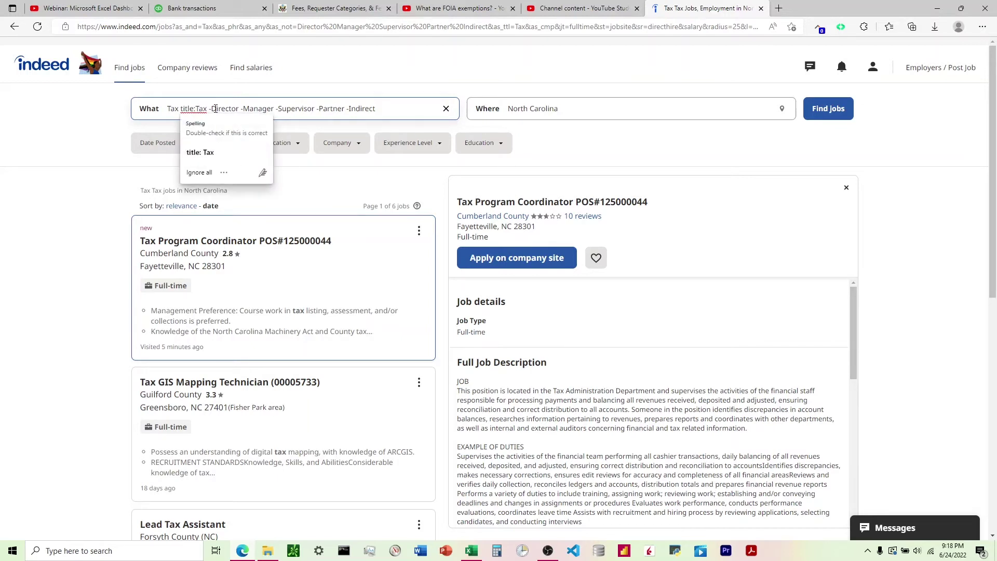
drag(210, 109, 378, 109)
click(346, 109)
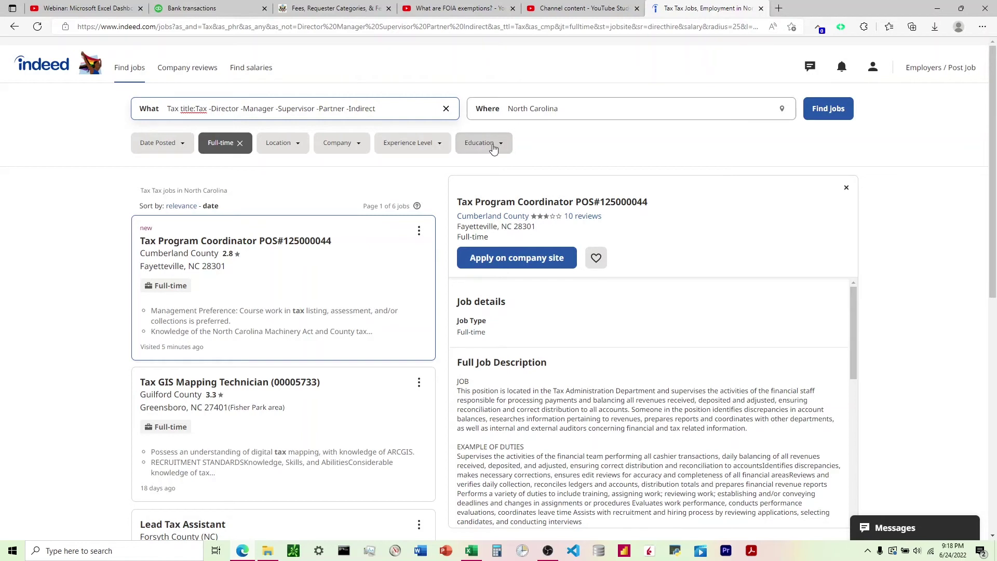
click(478, 148)
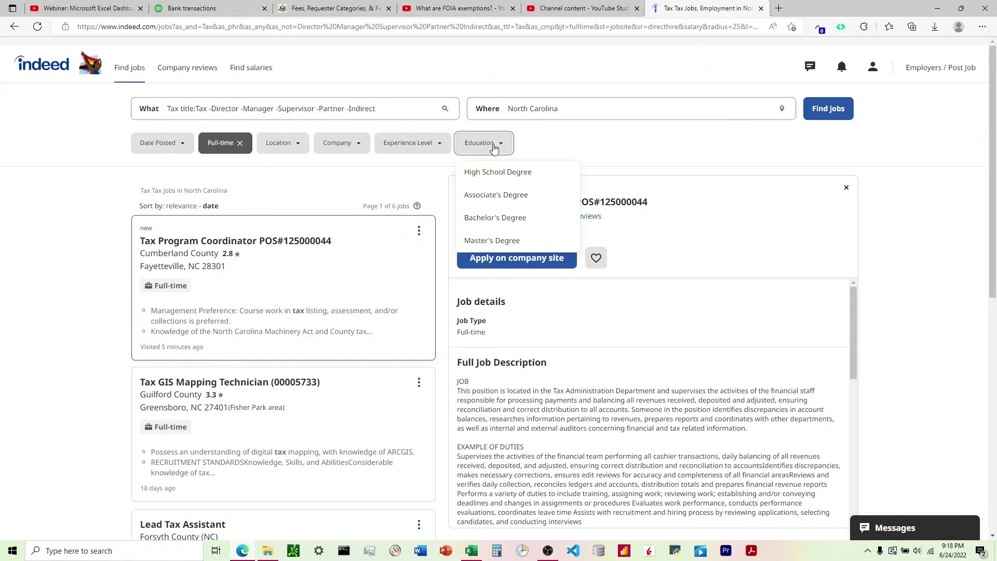
click(492, 241)
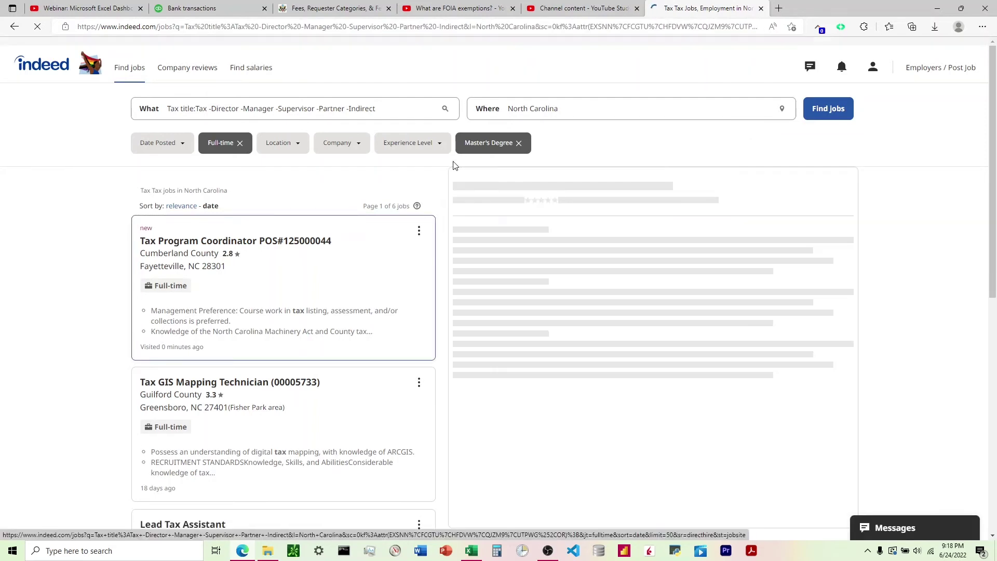
click(295, 242)
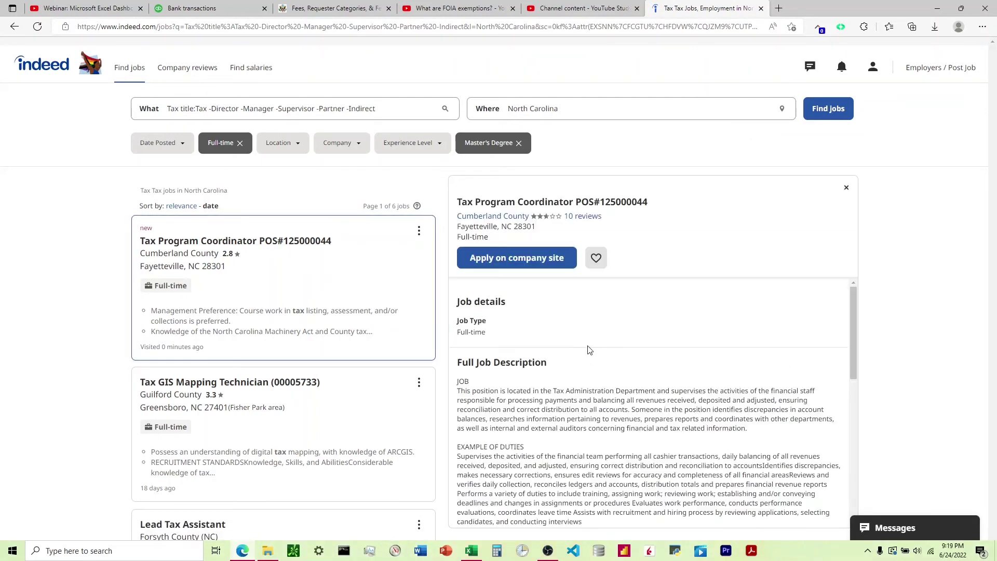
scroll(589, 350, down, 10)
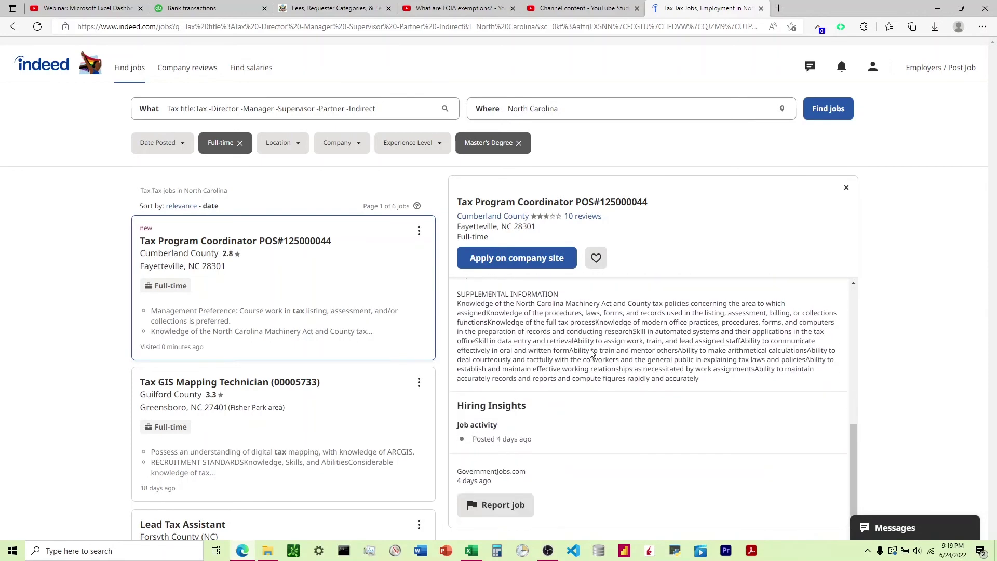
scroll(591, 353, up, 3)
scroll(591, 349, up, 2)
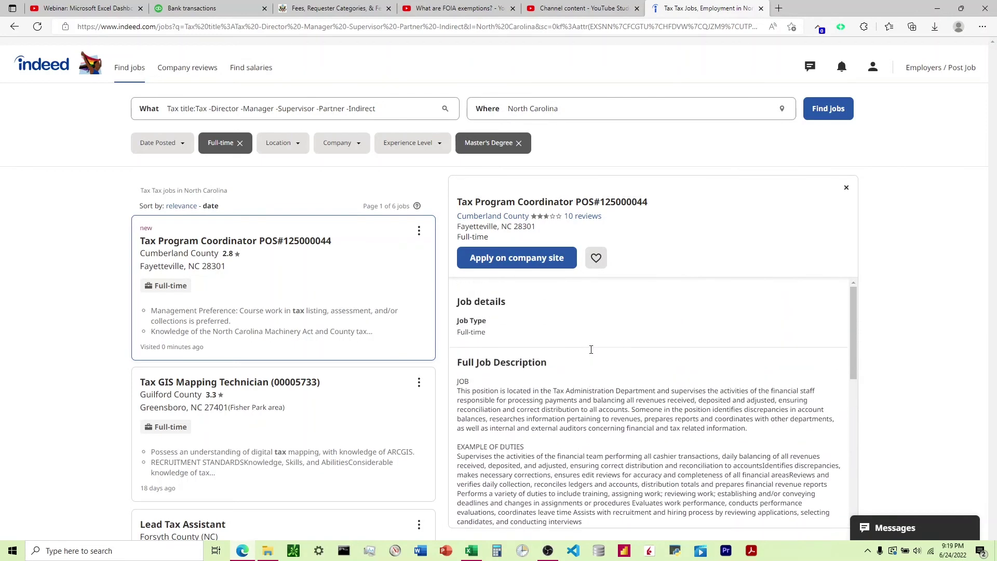
click(518, 142)
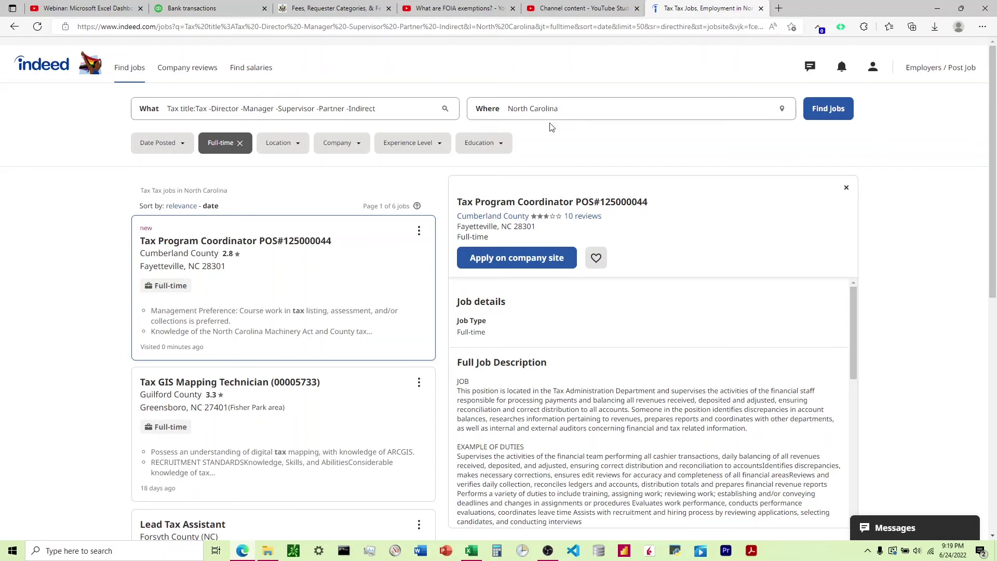
Go to My jobs from the profile menu and scroll to the expired Staff/Senior Tax Accountant job
click(872, 68)
click(752, 159)
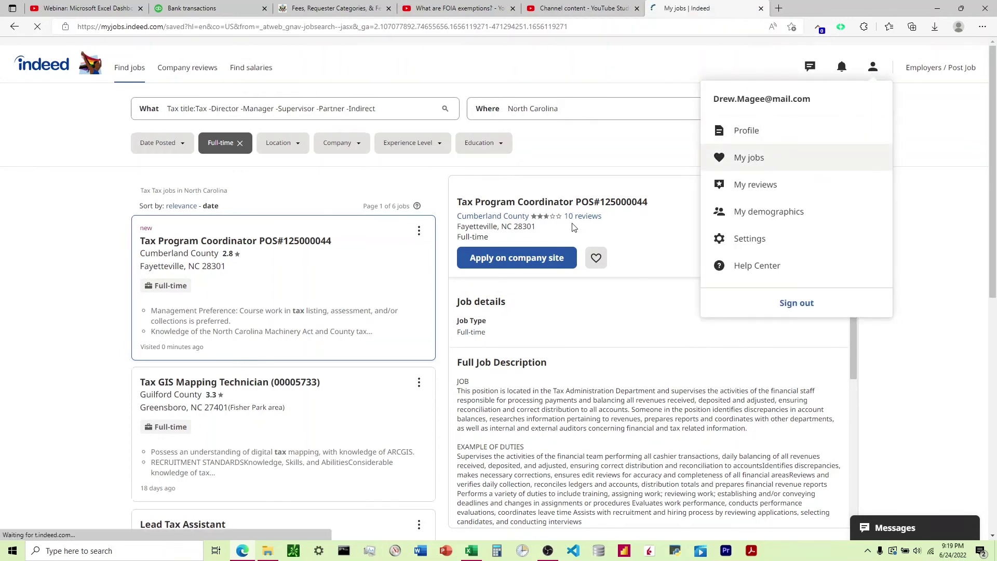
scroll(255, 279, down, 1)
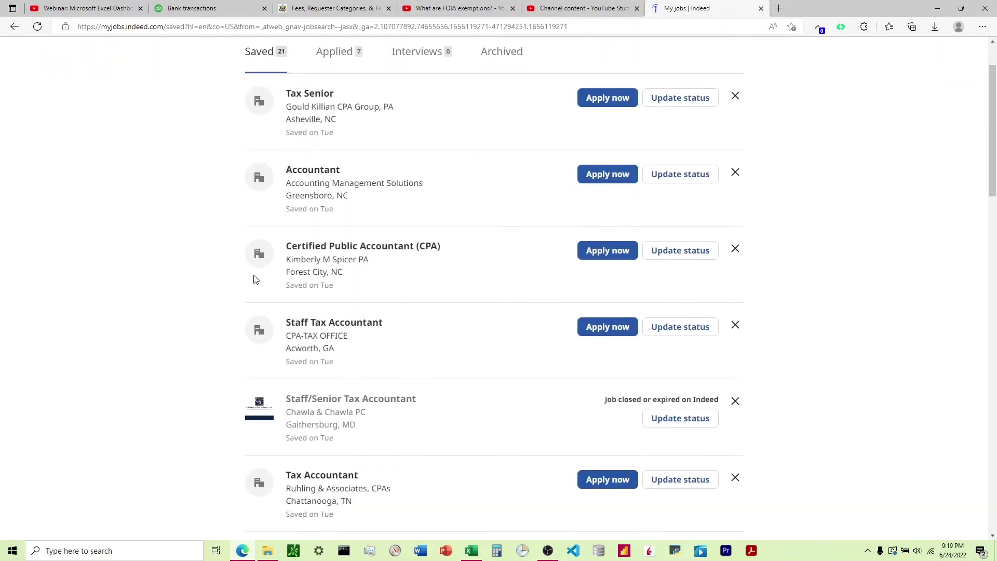
scroll(254, 280, down, 1)
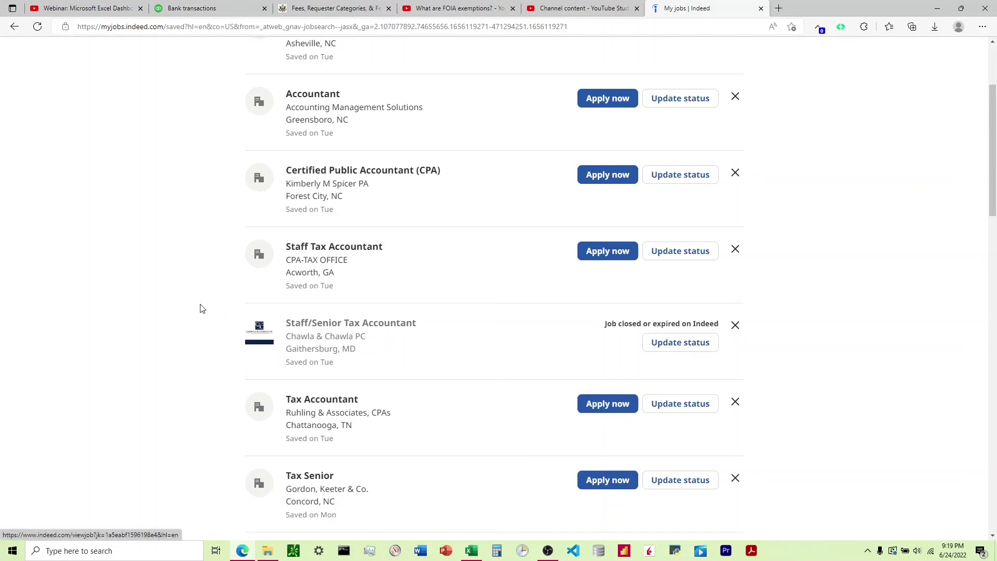
Inspect the expired Staff/Senior Tax Accountant title in DevTools to reveal its viewjob link
right_click(172, 324)
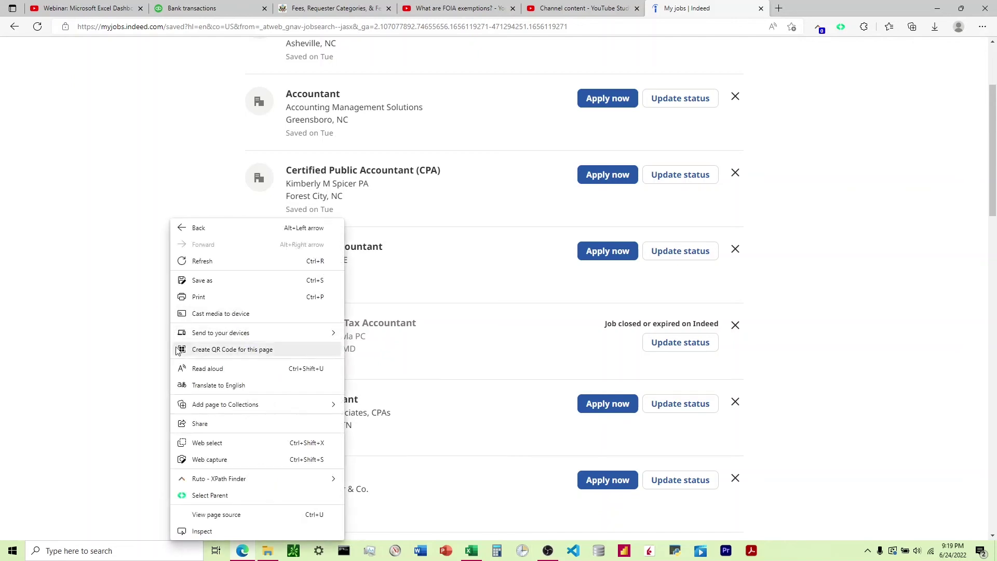
click(212, 531)
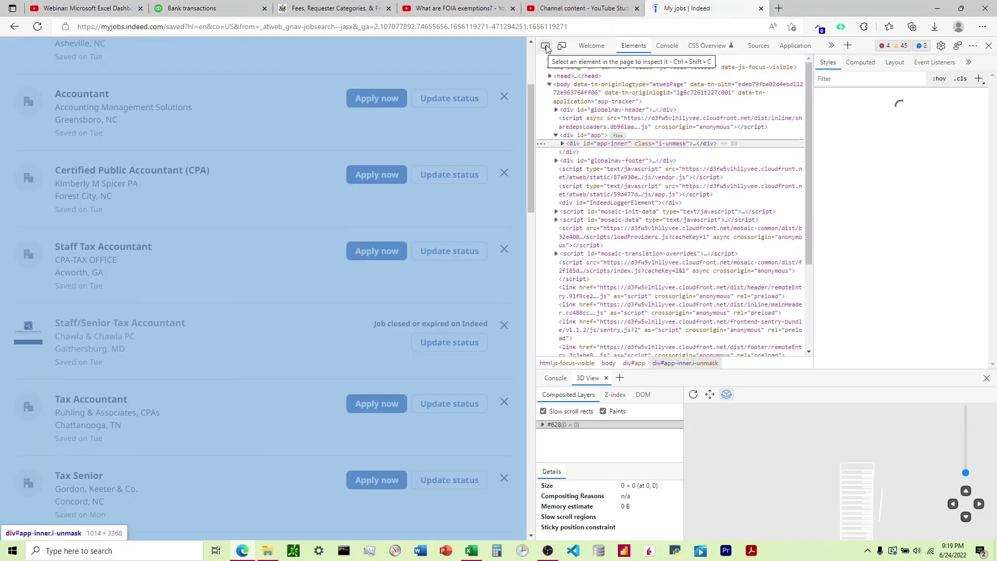
click(546, 47)
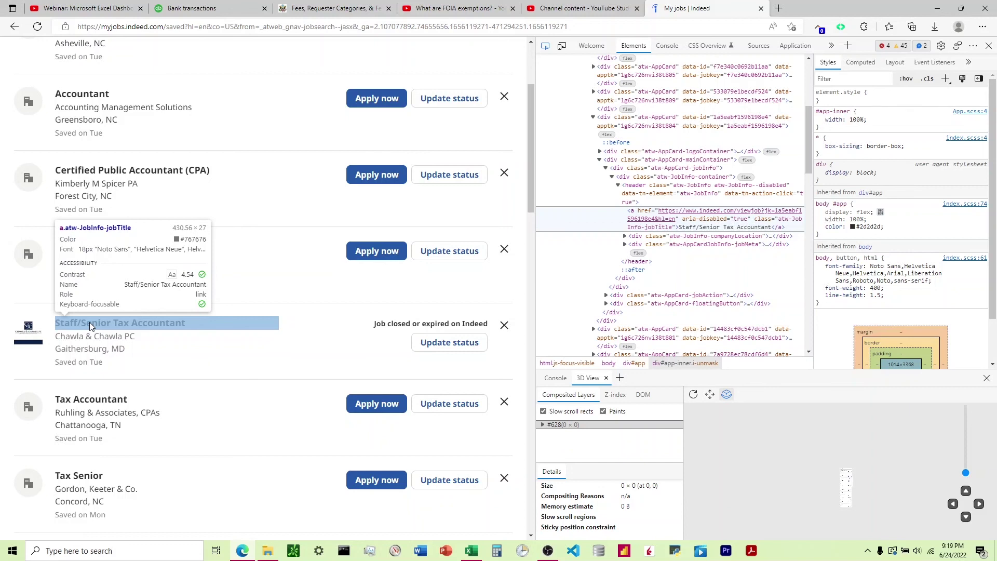
click(89, 322)
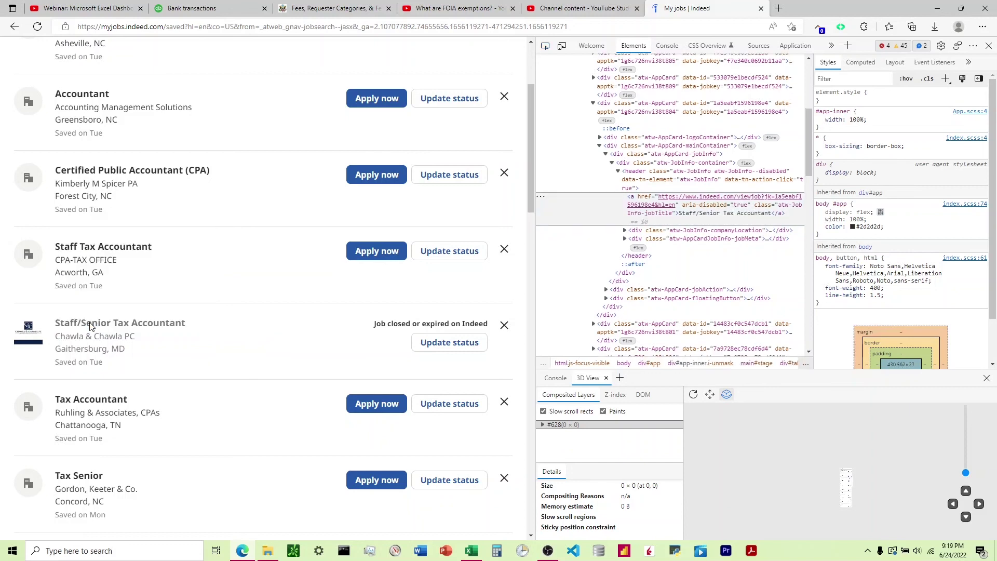
Open the expired posting's URL in a new tab and review its description and $65,000–$100,000 pay
click(693, 200)
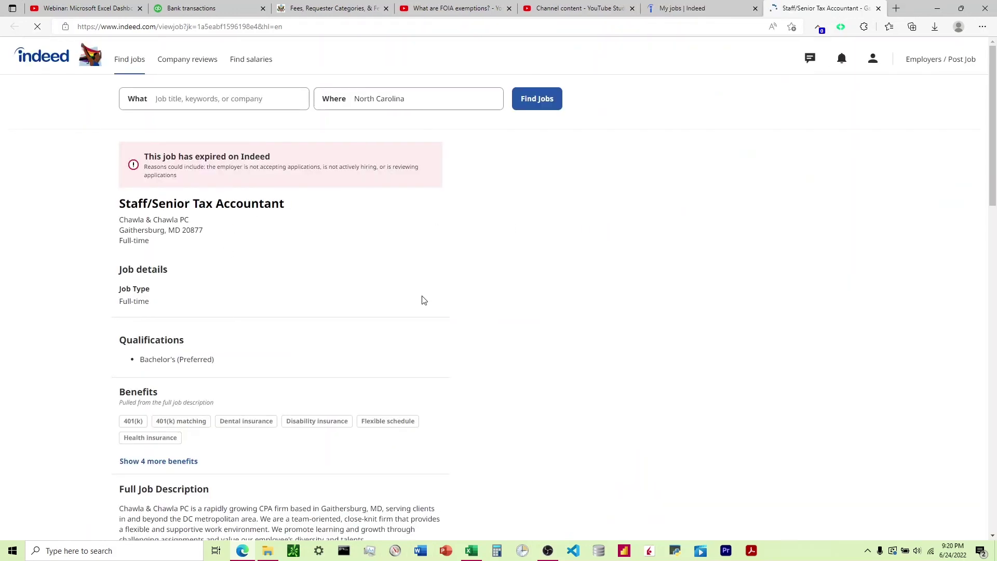
scroll(422, 301, down, 4)
scroll(367, 312, up, 3)
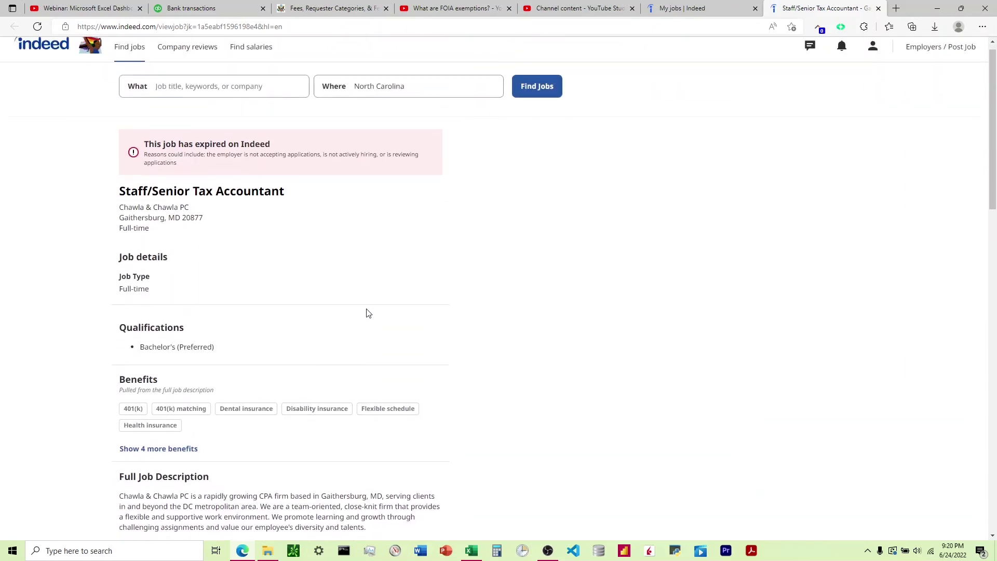
scroll(367, 313, down, 7)
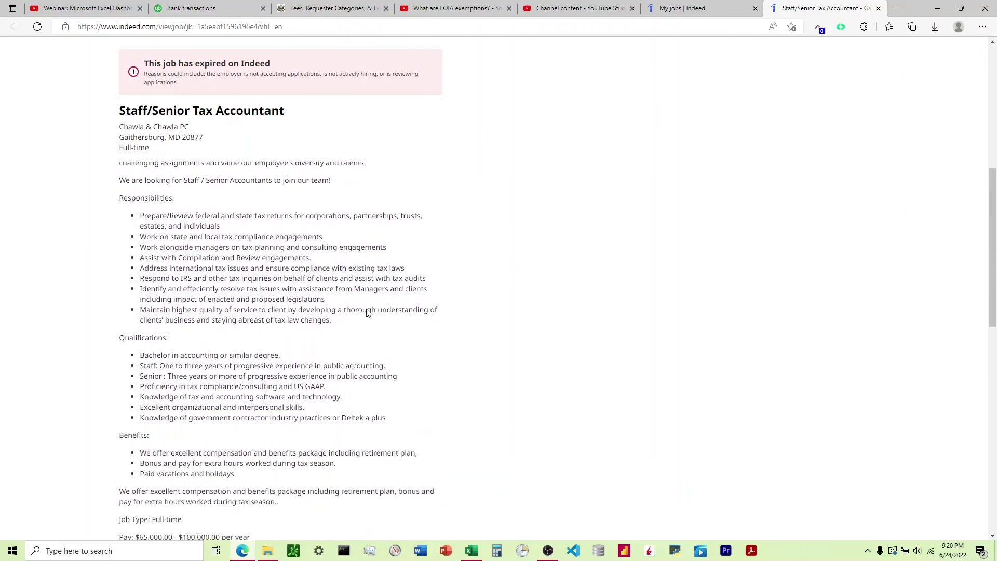
scroll(368, 312, up, 2)
scroll(312, 237, up, 5)
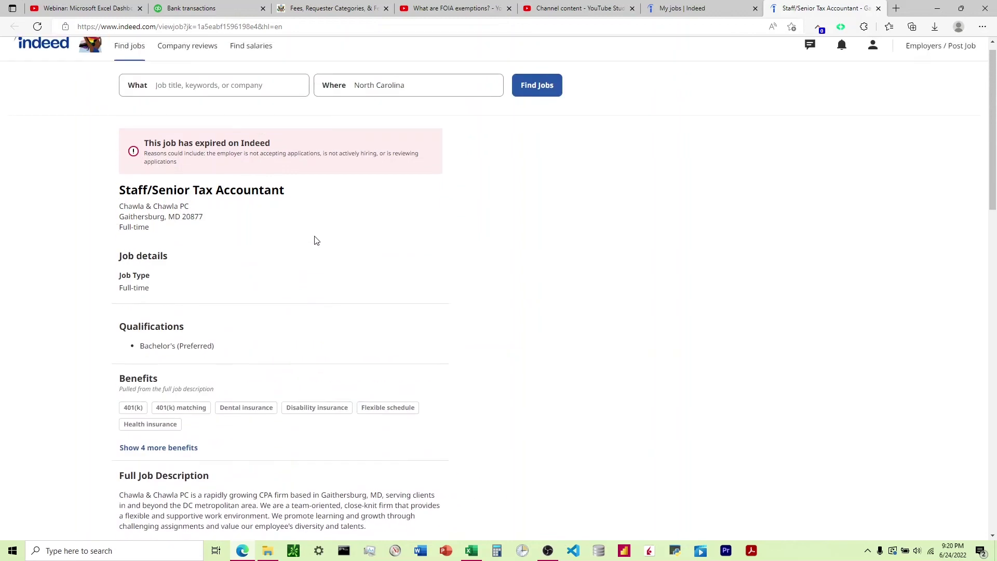
scroll(317, 258, down, 8)
scroll(260, 326, up, 3)
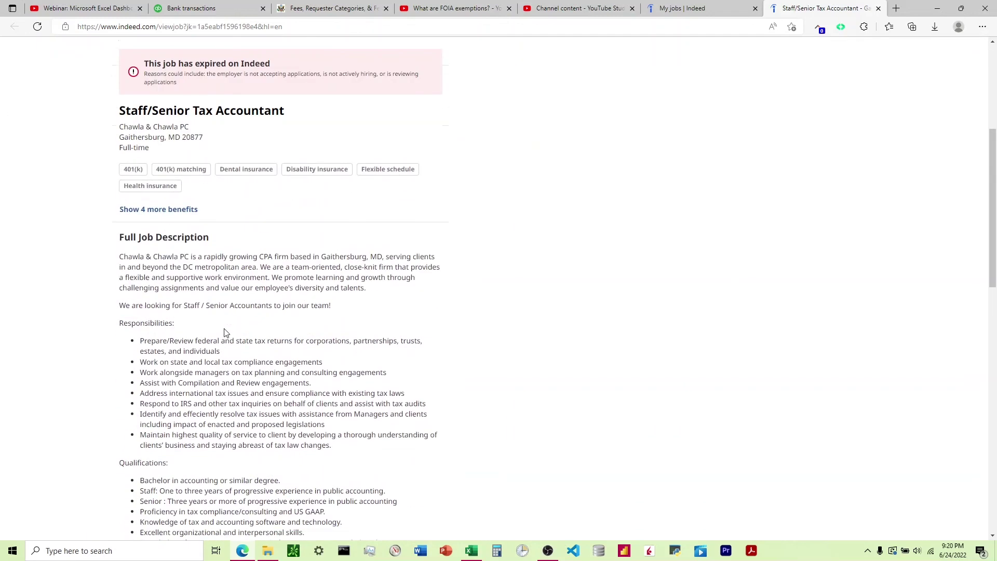